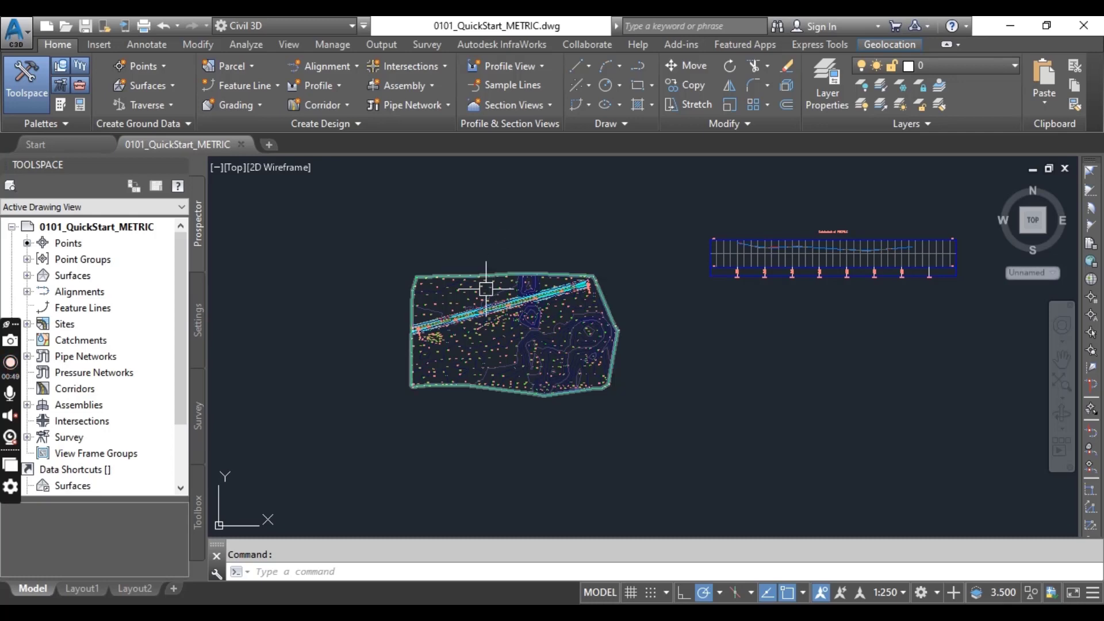
{"action": "scroll", "coordinate": [486, 291], "scroll_direction": "up", "scroll_amount": 5}
{"action": "scroll", "coordinate": [423, 360], "scroll_direction": "down", "scroll_amount": 3}
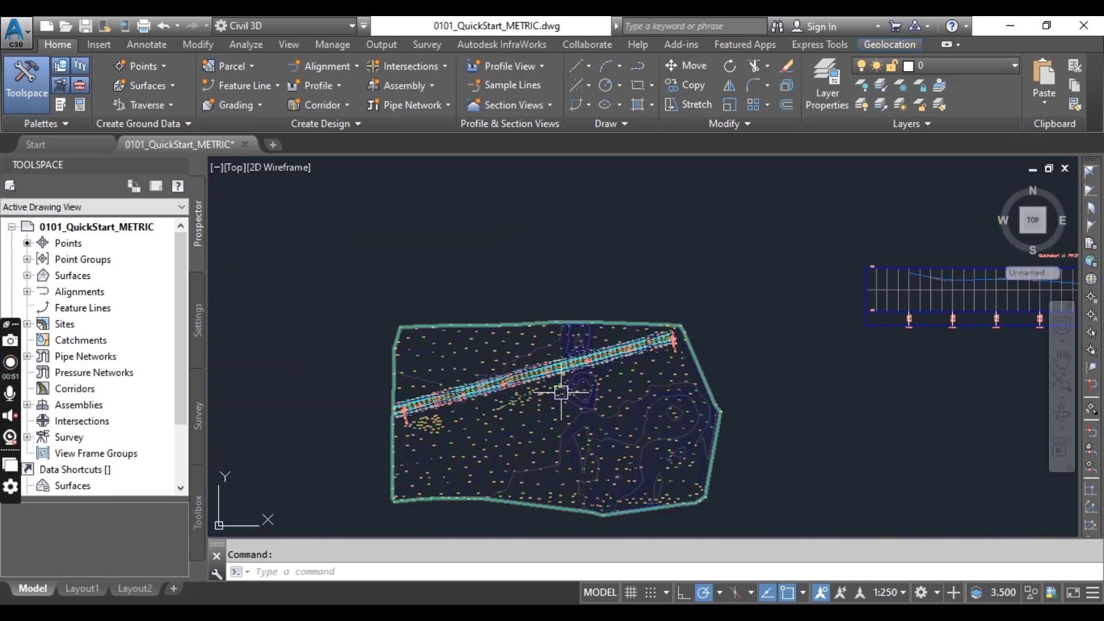
{"action": "middle_click_drag", "start_coordinate": [563, 382], "coordinate": [577, 316]}
{"action": "scroll", "coordinate": [513, 311], "scroll_direction": "up", "scroll_amount": 5}
{"action": "scroll", "coordinate": [568, 310], "scroll_direction": "up", "scroll_amount": 2}
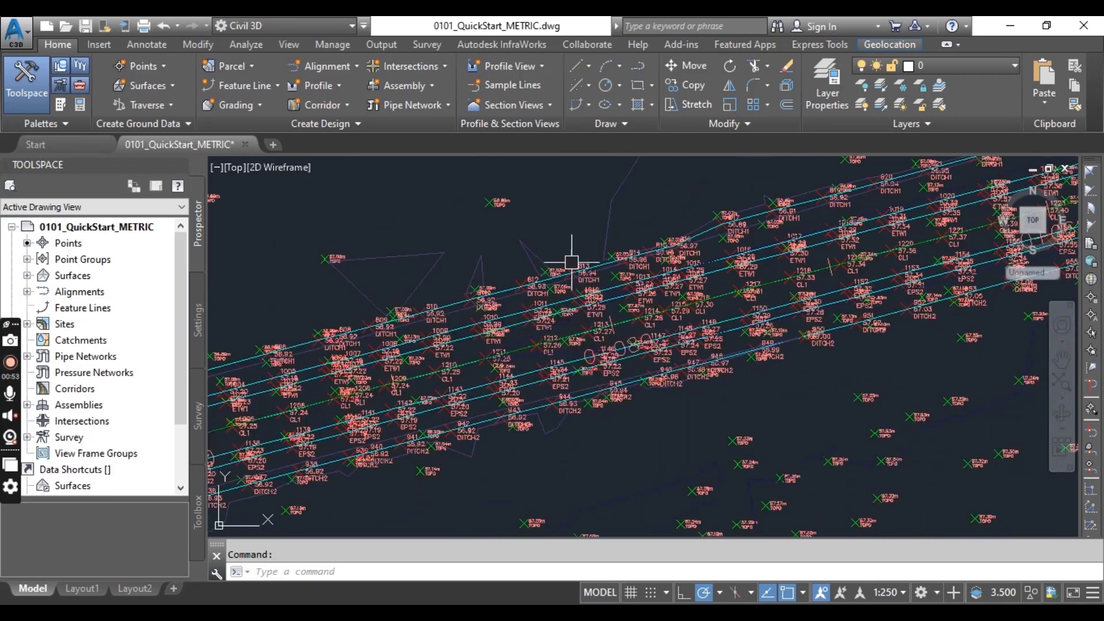
{"action": "scroll", "coordinate": [566, 295], "scroll_direction": "down", "scroll_amount": 4}
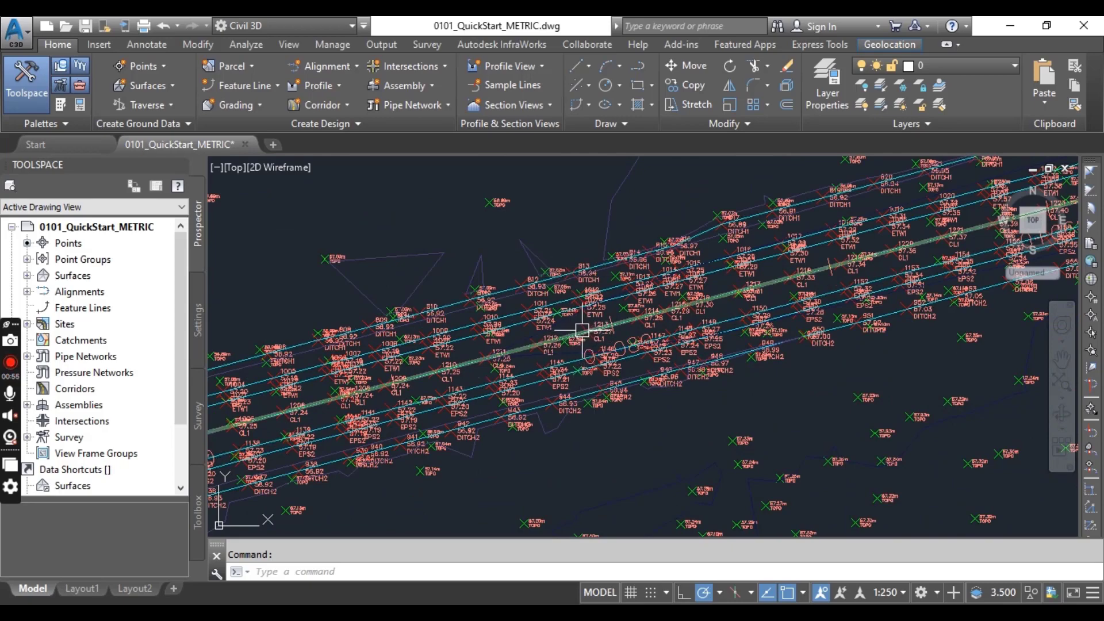
{"action": "scroll", "coordinate": [572, 331], "scroll_direction": "up", "scroll_amount": 4}
{"action": "scroll", "coordinate": [571, 331], "scroll_direction": "down", "scroll_amount": 4}
{"action": "scroll", "coordinate": [572, 331], "scroll_direction": "down", "scroll_amount": 2}
{"action": "middle_click_drag", "start_coordinate": [571, 330], "coordinate": [608, 331]}
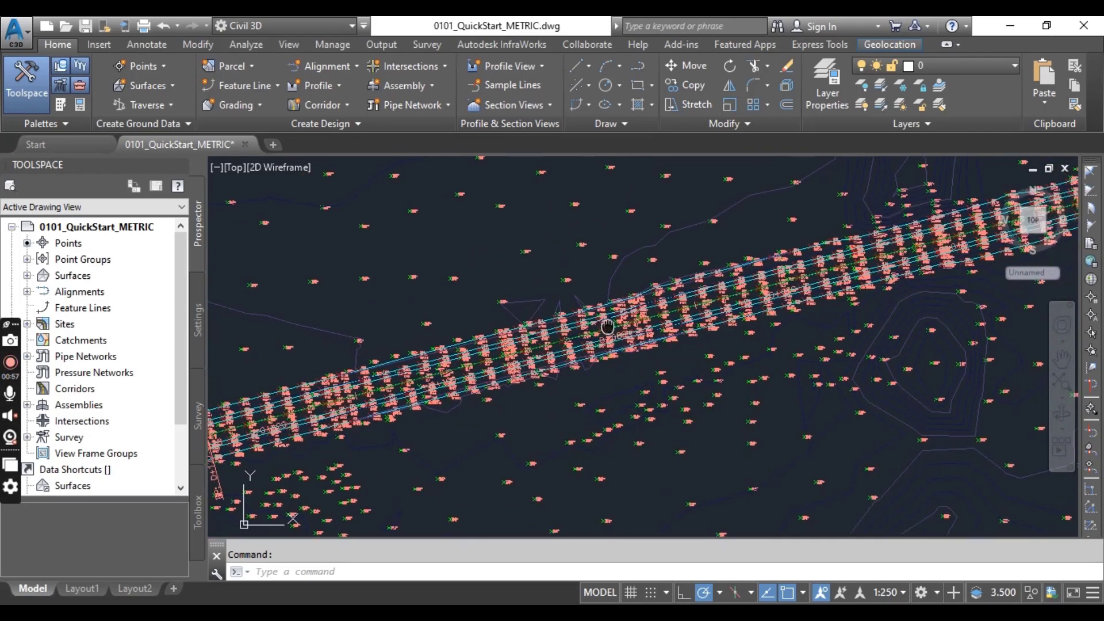
{"action": "scroll", "coordinate": [582, 332], "scroll_direction": "up", "scroll_amount": 3}
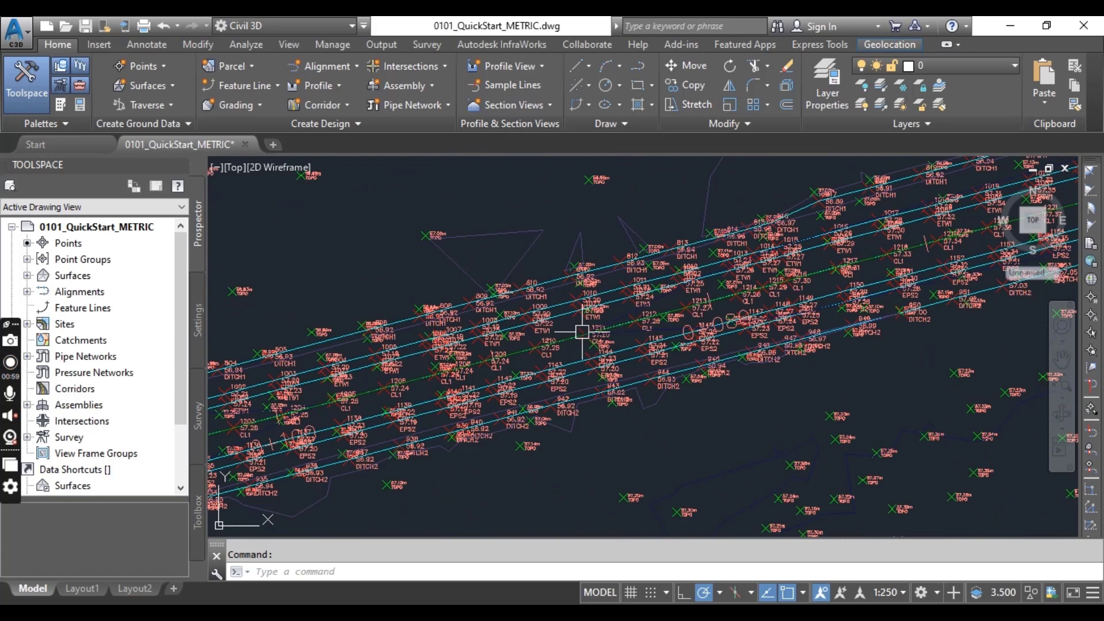
{"action": "scroll", "coordinate": [577, 349], "scroll_direction": "down", "scroll_amount": 4}
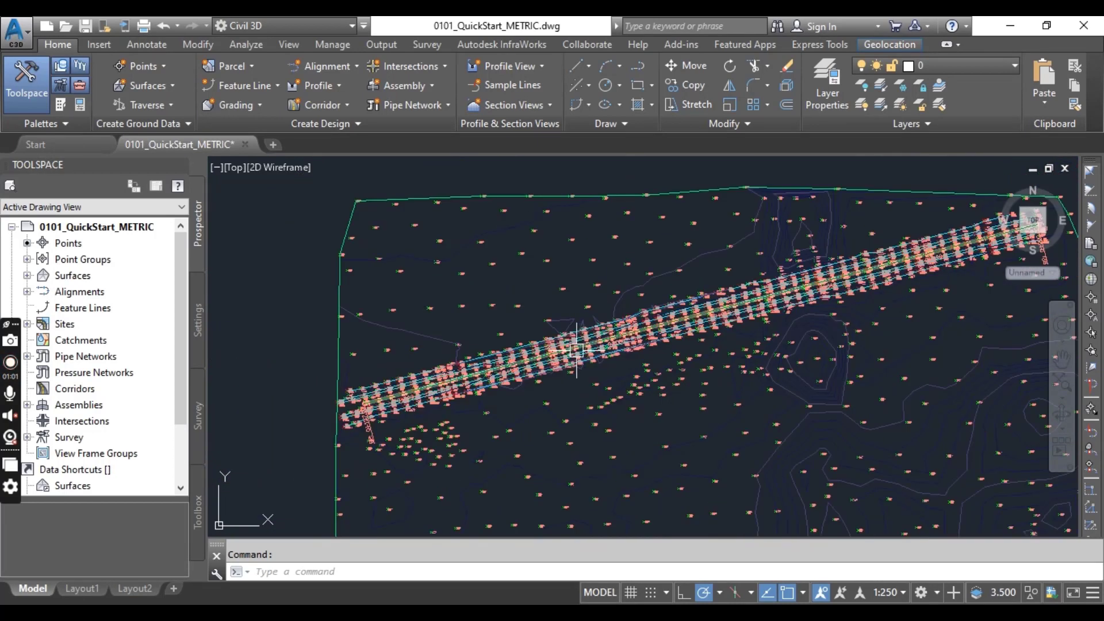
{"action": "scroll", "coordinate": [576, 349], "scroll_direction": "down", "scroll_amount": 3}
{"action": "middle_click_drag", "start_coordinate": [576, 349], "coordinate": [403, 322]}
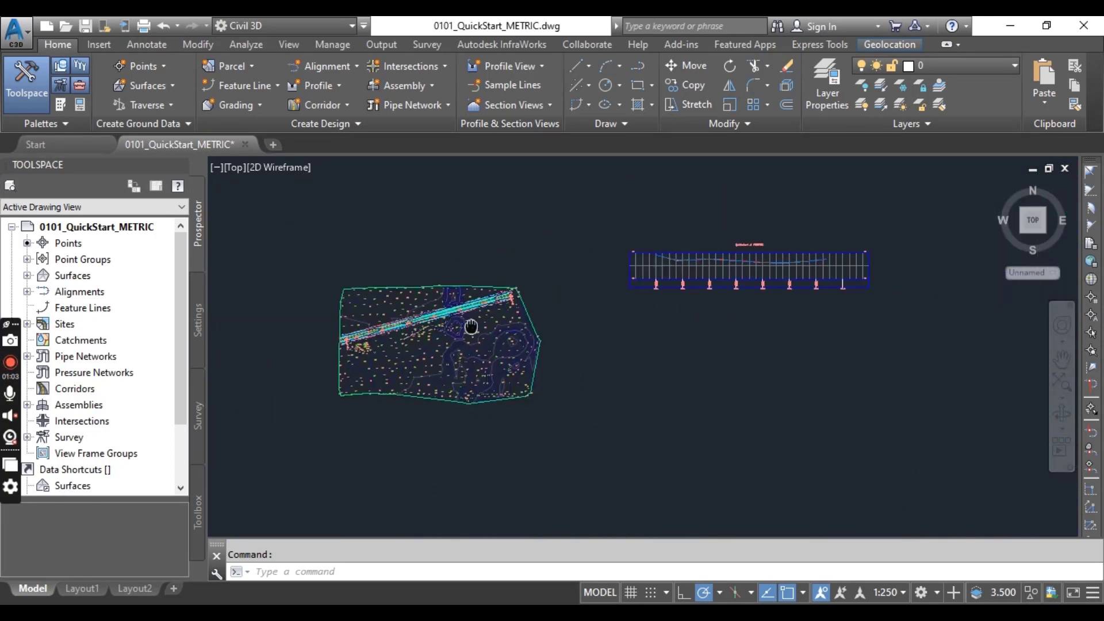
{"action": "scroll", "coordinate": [722, 246], "scroll_direction": "up", "scroll_amount": 5}
{"action": "scroll", "coordinate": [636, 259], "scroll_direction": "up", "scroll_amount": 2}
{"action": "scroll", "coordinate": [670, 251], "scroll_direction": "up", "scroll_amount": 2}
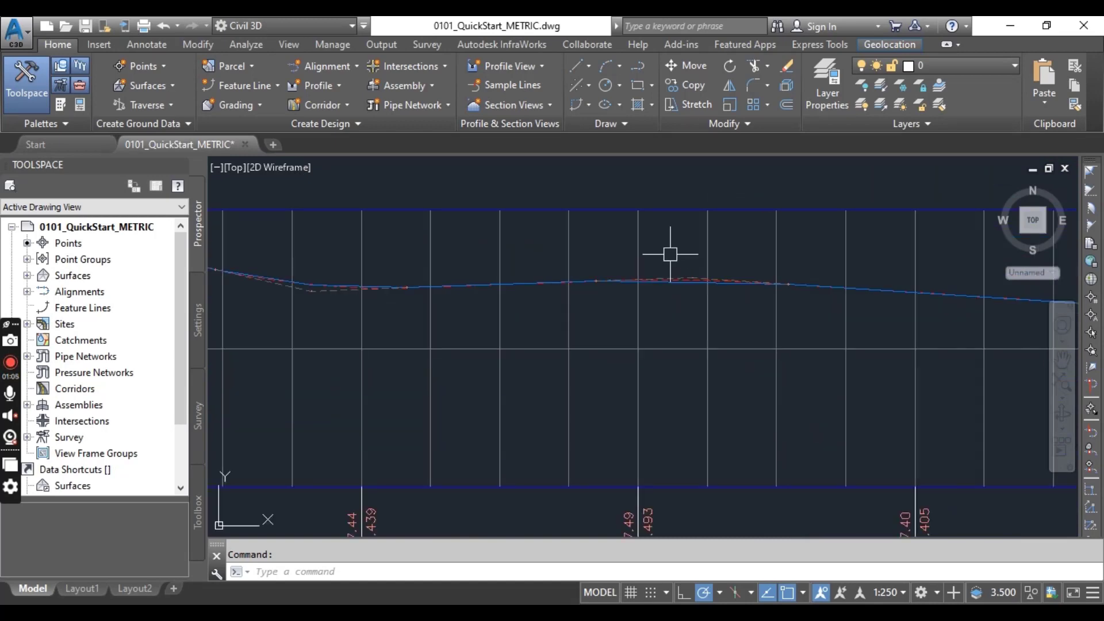
{"action": "scroll", "coordinate": [698, 279], "scroll_direction": "up", "scroll_amount": 2}
{"action": "scroll", "coordinate": [697, 279], "scroll_direction": "down", "scroll_amount": 3}
{"action": "scroll", "coordinate": [678, 291], "scroll_direction": "down", "scroll_amount": 1}
{"action": "scroll", "coordinate": [645, 309], "scroll_direction": "up", "scroll_amount": 1}
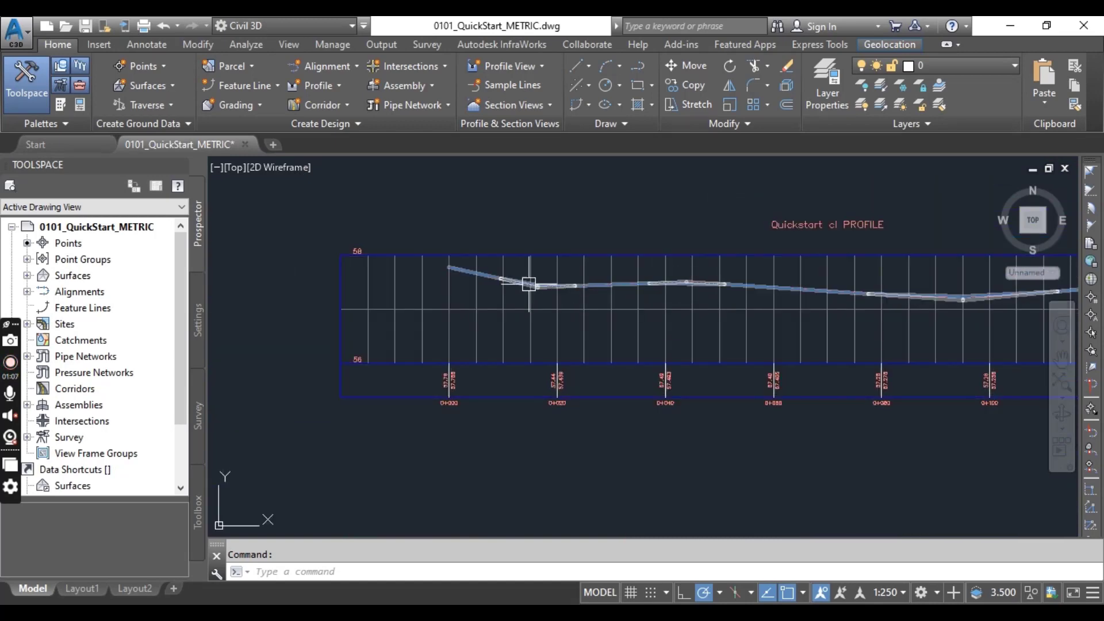
{"action": "scroll", "coordinate": [530, 284], "scroll_direction": "down", "scroll_amount": 1}
{"action": "scroll", "coordinate": [592, 246], "scroll_direction": "up", "scroll_amount": 1}
{"action": "scroll", "coordinate": [592, 246], "scroll_direction": "up", "scroll_amount": 6}
{"action": "scroll", "coordinate": [592, 296], "scroll_direction": "down", "scroll_amount": 5}
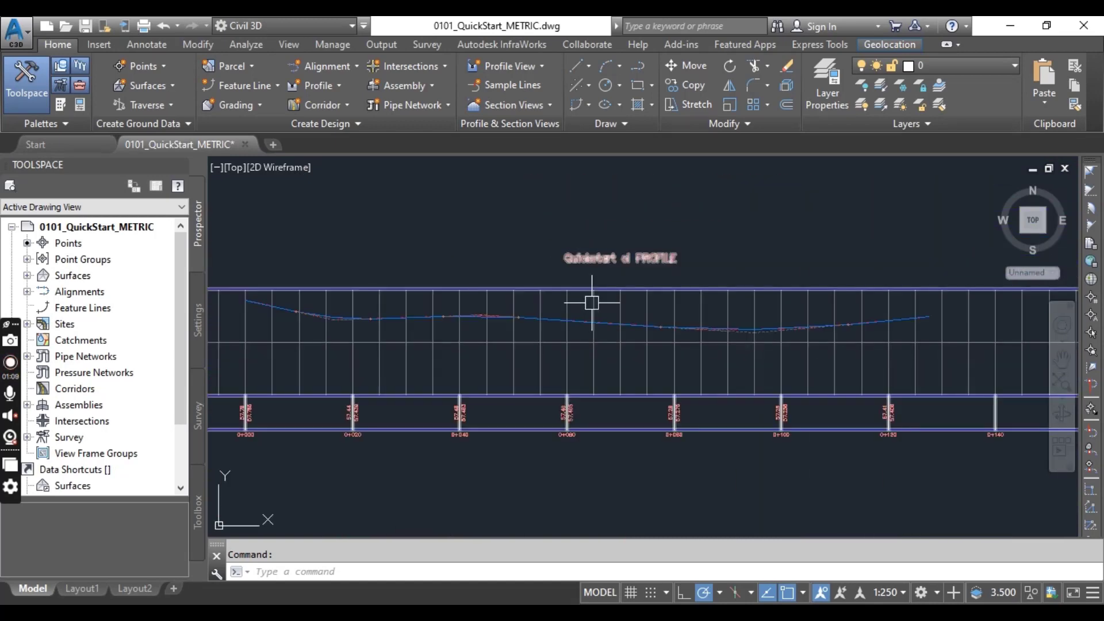
{"action": "middle_click_drag", "start_coordinate": [530, 345], "coordinate": [573, 326]}
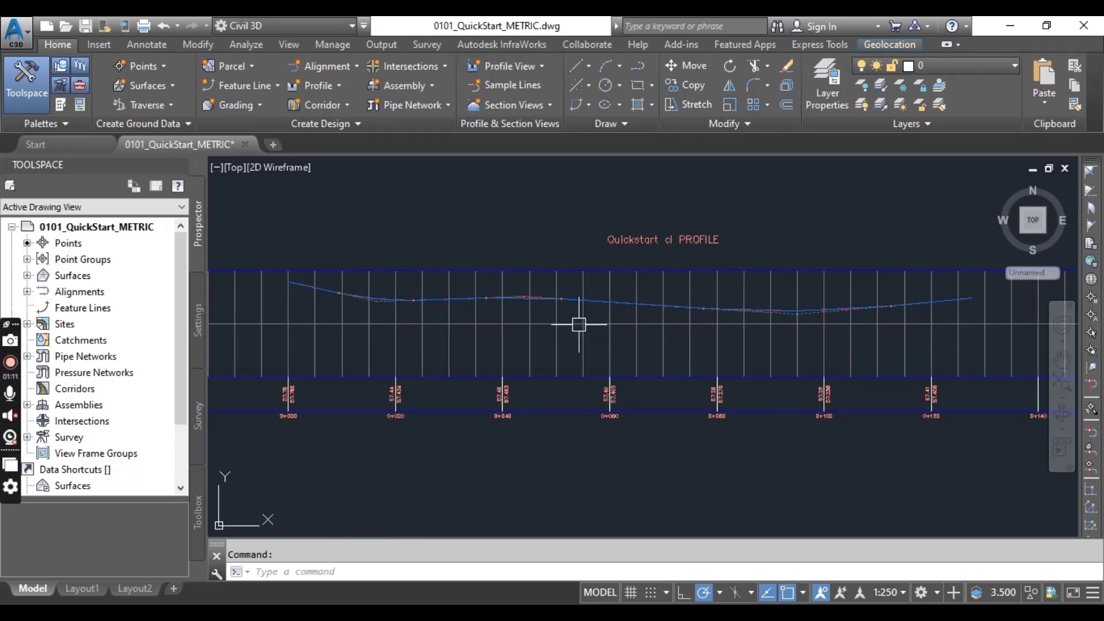
{"action": "scroll", "coordinate": [622, 309], "scroll_direction": "down", "scroll_amount": 4}
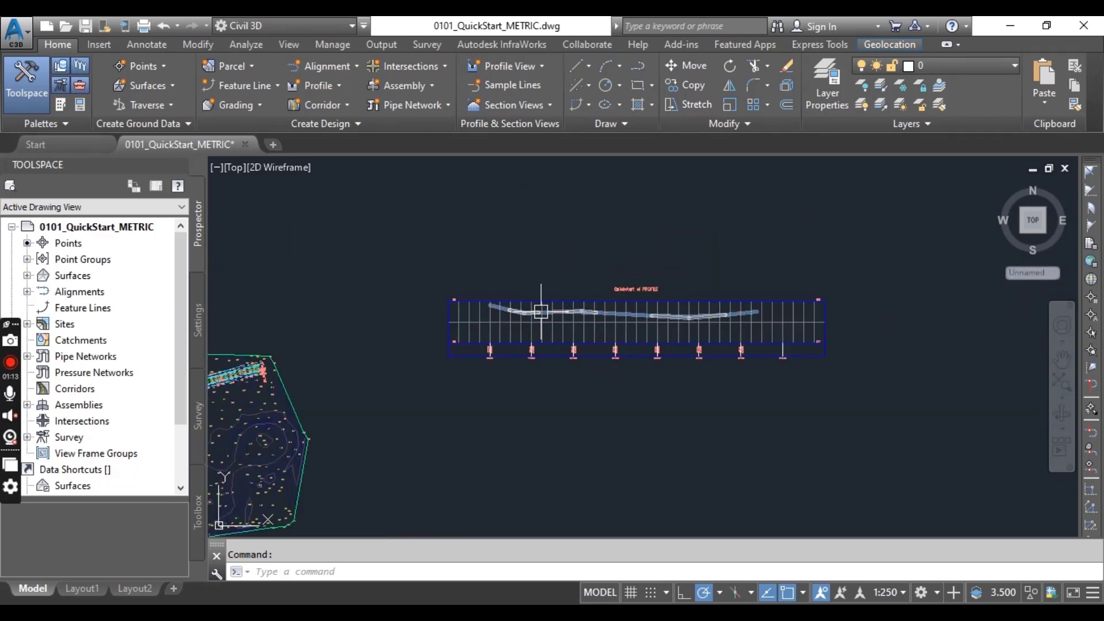
{"action": "mouse_move", "coordinate": [540, 311]}
{"action": "scroll", "coordinate": [541, 312], "scroll_direction": "up", "scroll_amount": 4}
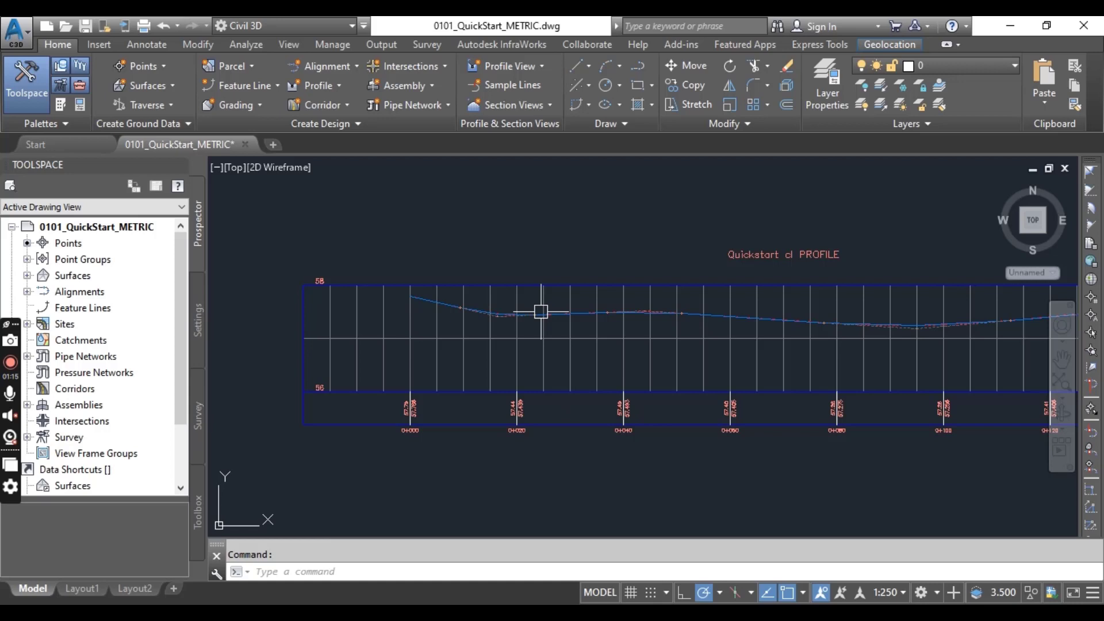
{"action": "scroll", "coordinate": [621, 320], "scroll_direction": "down", "scroll_amount": 3}
{"action": "scroll", "coordinate": [659, 309], "scroll_direction": "down", "scroll_amount": 1}
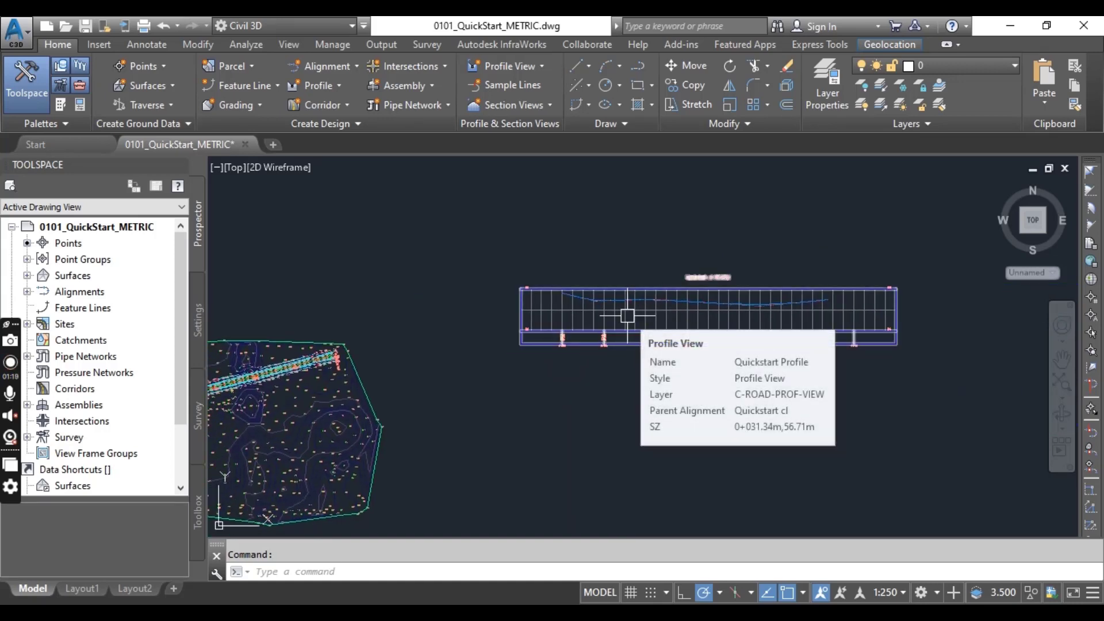
{"action": "scroll", "coordinate": [678, 360], "scroll_direction": "down", "scroll_amount": 5}
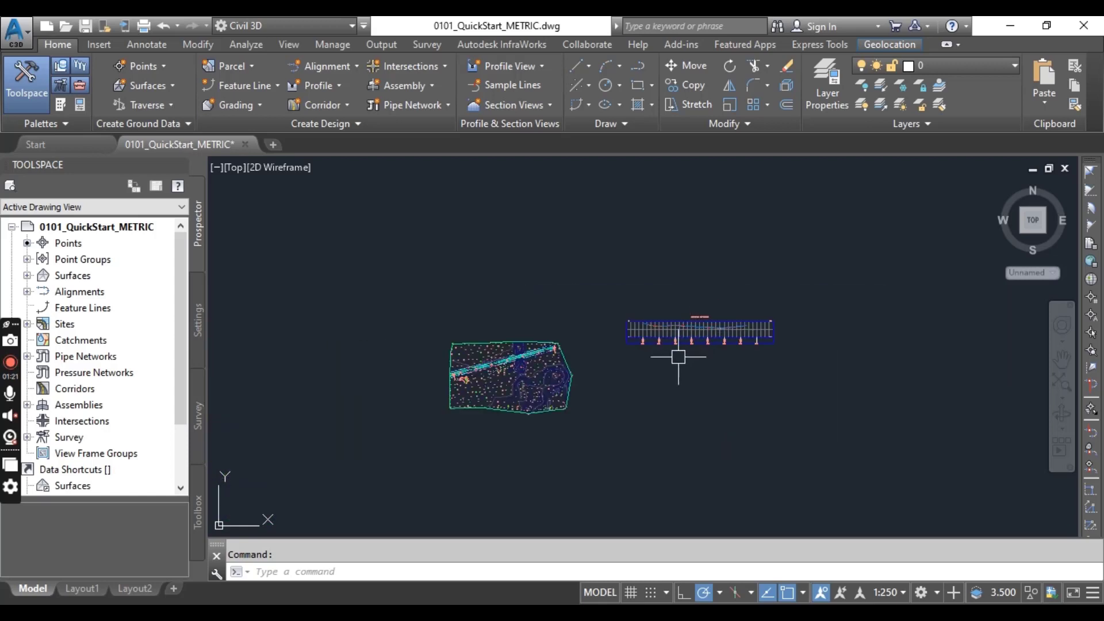
{"action": "scroll", "coordinate": [690, 339], "scroll_direction": "down", "scroll_amount": 2}
{"action": "scroll", "coordinate": [620, 370], "scroll_direction": "down", "scroll_amount": 1}
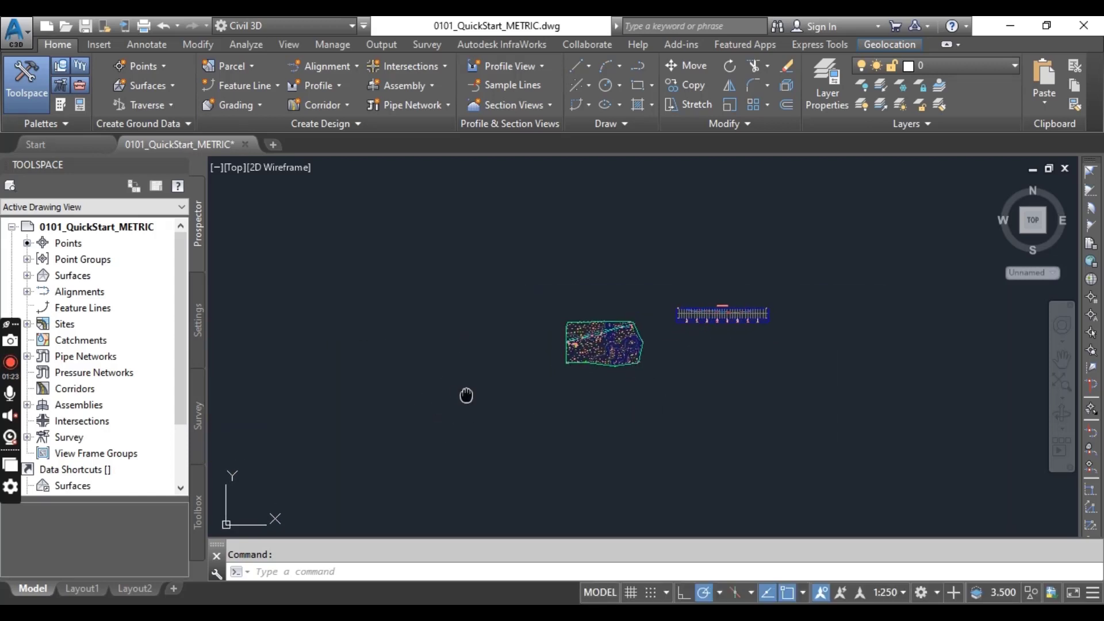
Shift the drawing right and open the Create Corridor dialog from the Corridor dropdown
{"action": "middle_click_drag", "start_coordinate": [466, 395], "coordinate": [582, 387]}
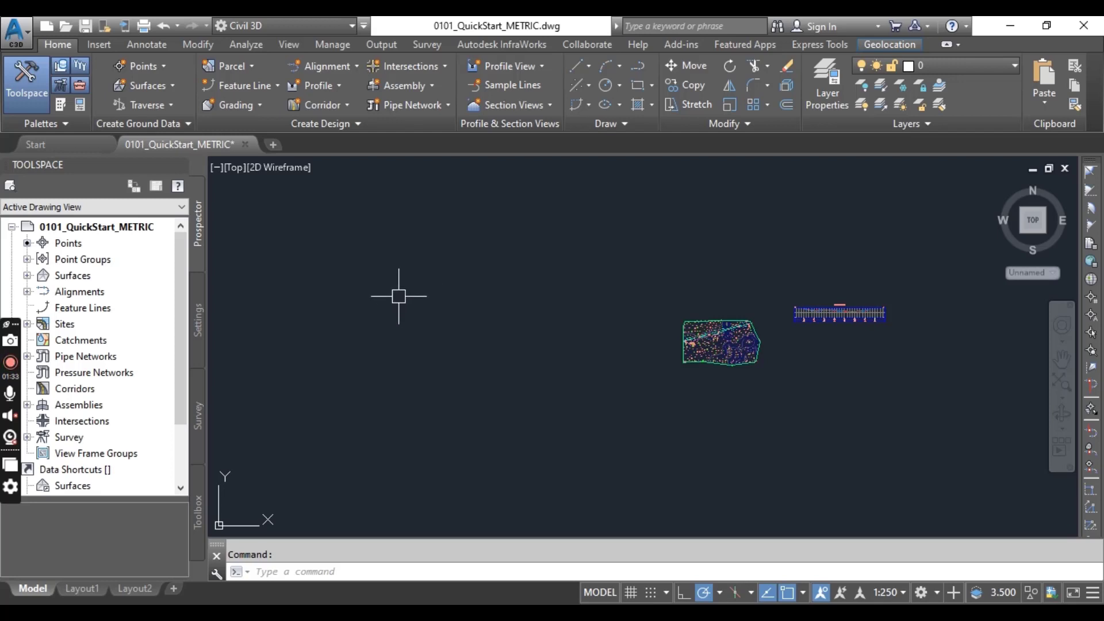
{"action": "left_click", "coordinate": [332, 108]}
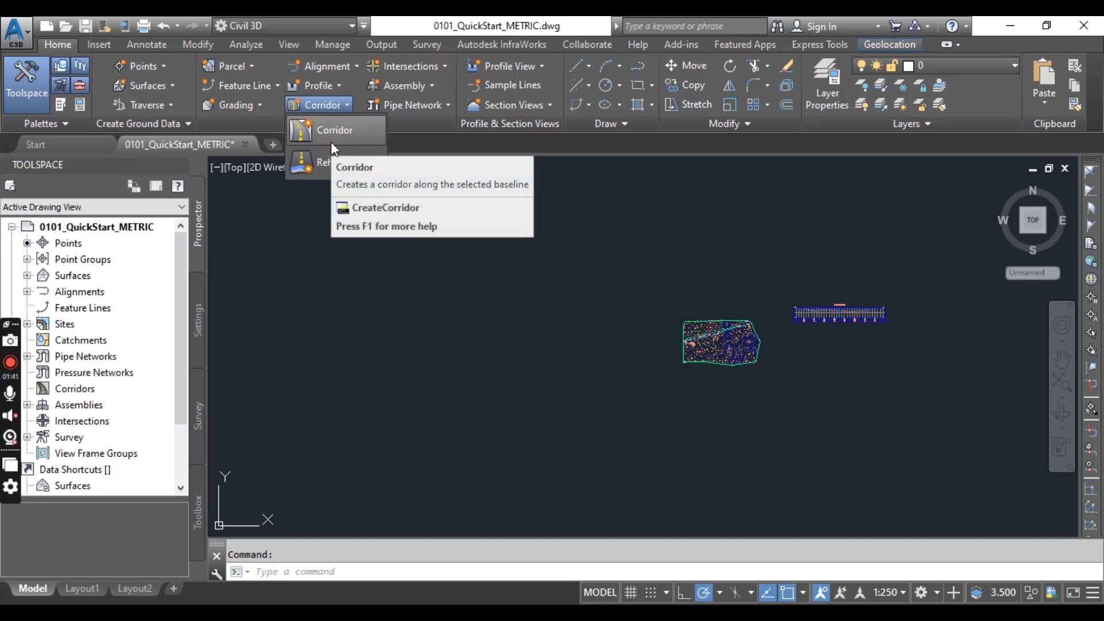
{"action": "left_click", "coordinate": [334, 133]}
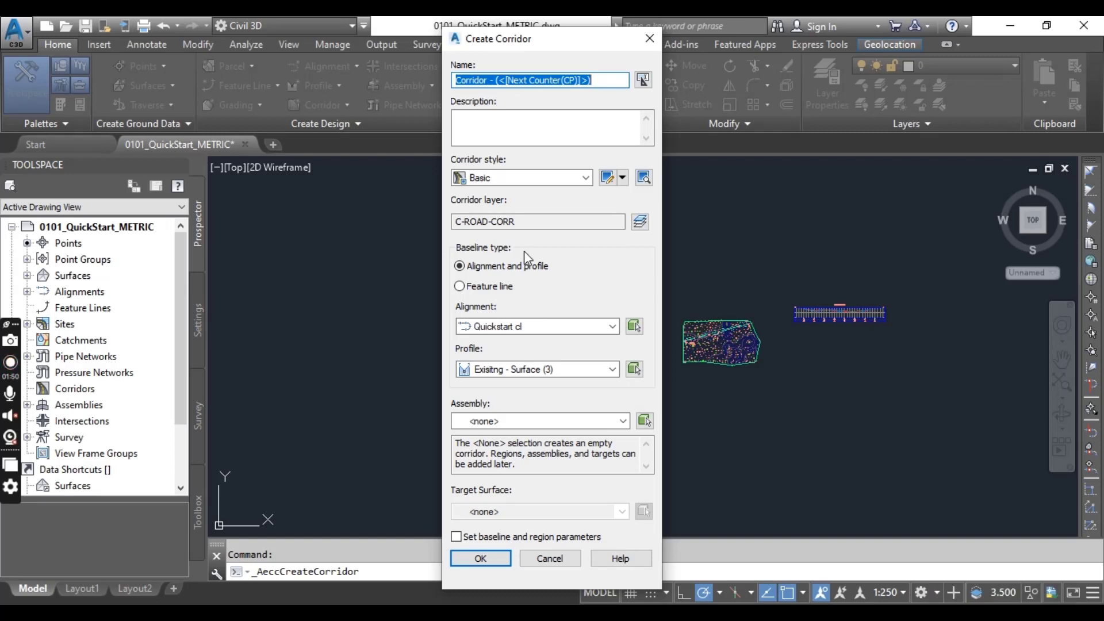
Create 'quickstart corridor' with Quickstart profile, Shoulder Widening assembly and Existing target surface, skipping baseline parameters
{"action": "type", "text": "qui"}
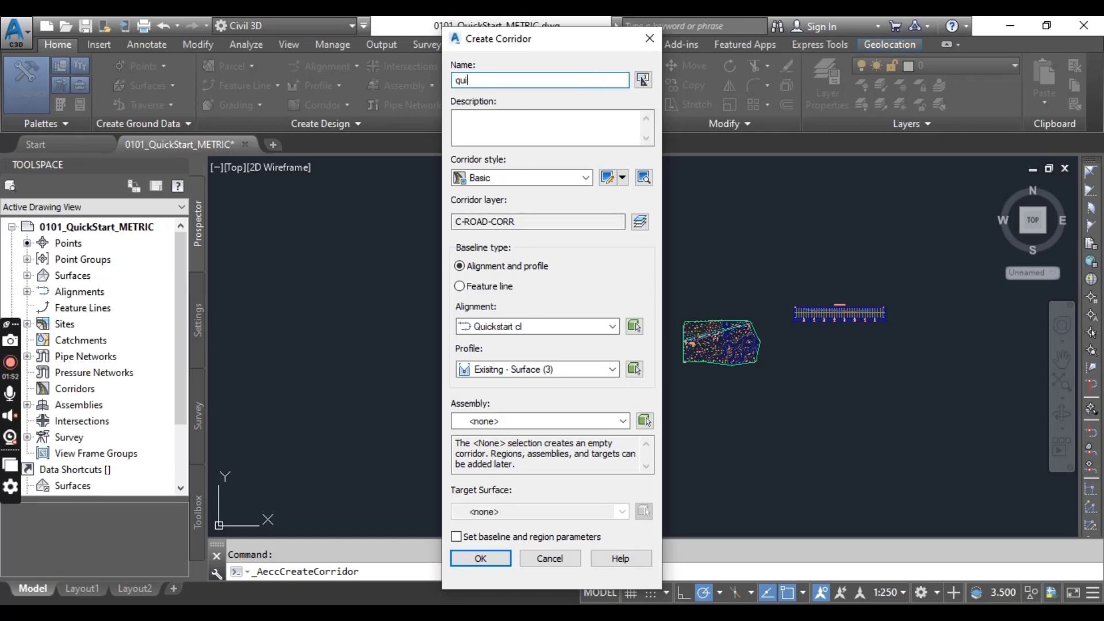
{"action": "type", "text": "ckstart"}
{"action": "type", "text": " corri"}
{"action": "type", "text": "dor"}
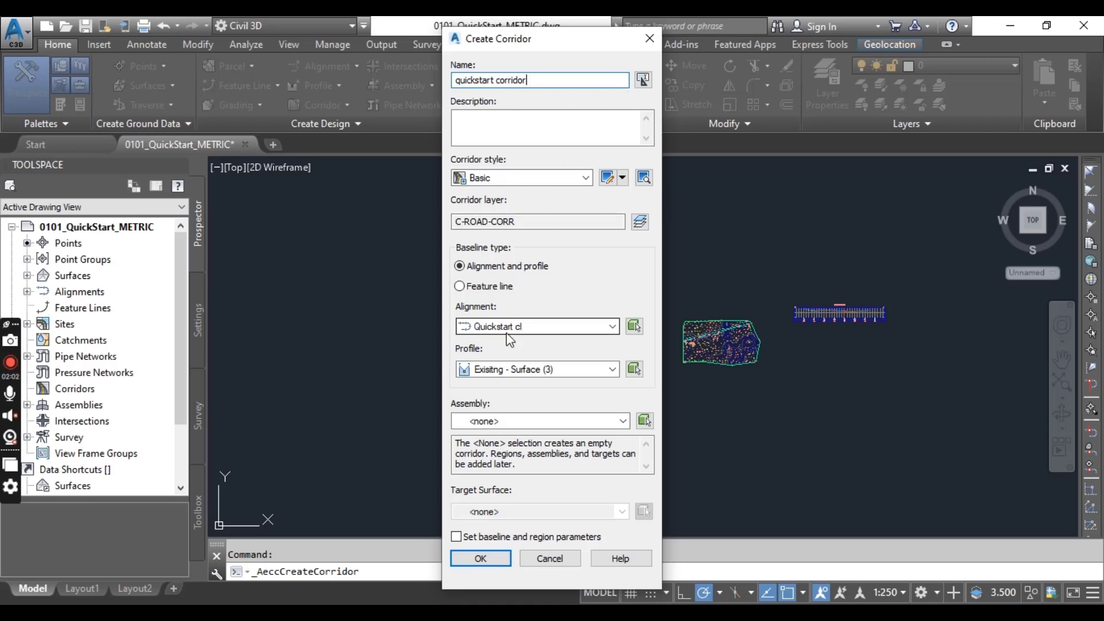
{"action": "left_click", "coordinate": [516, 371]}
{"action": "left_click", "coordinate": [516, 395]}
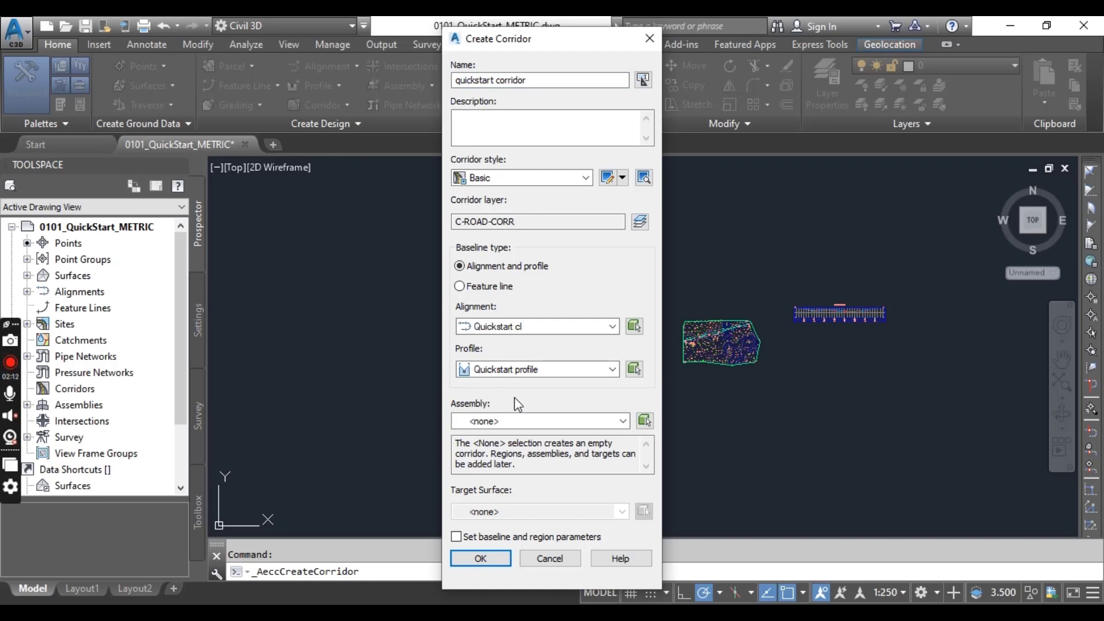
{"action": "left_click", "coordinate": [517, 421]}
{"action": "left_click", "coordinate": [506, 448]}
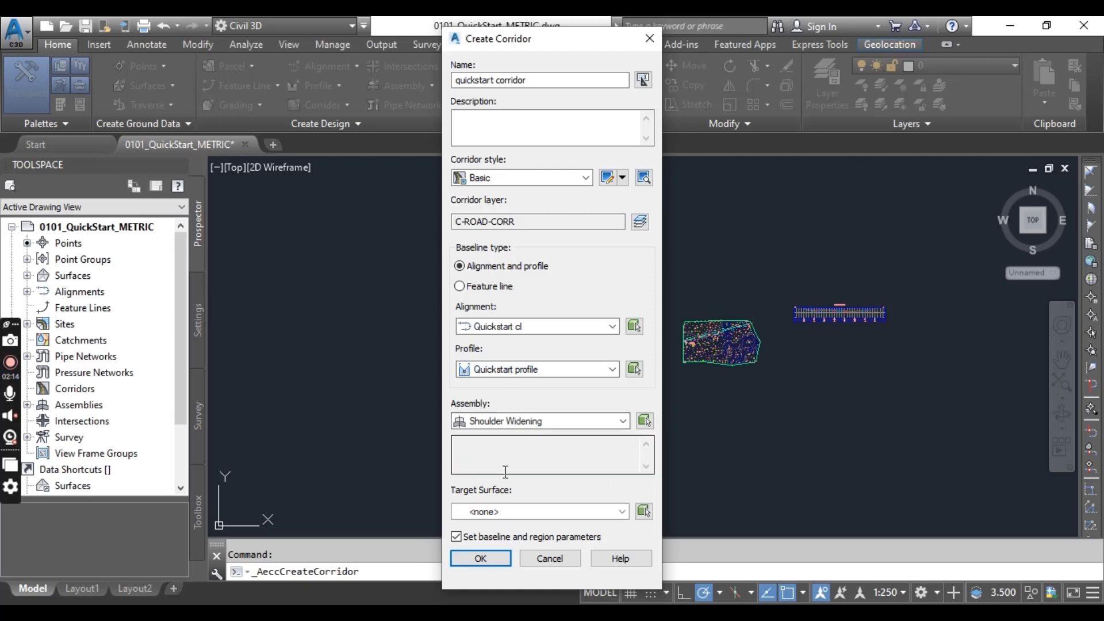
{"action": "left_click", "coordinate": [486, 517]}
{"action": "left_click", "coordinate": [493, 547]}
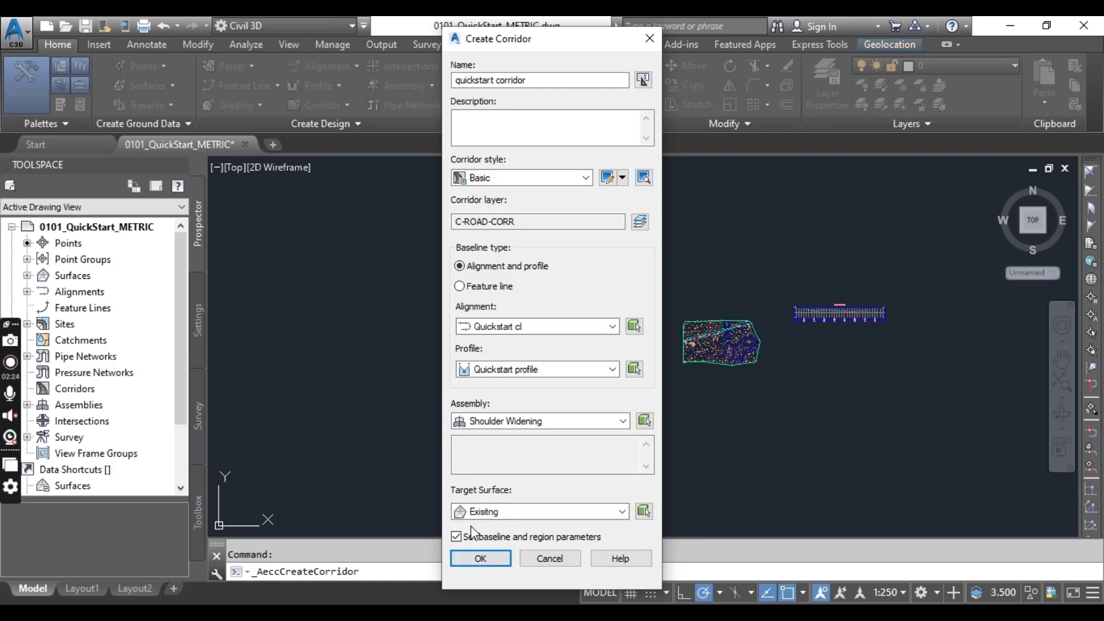
{"action": "left_click", "coordinate": [456, 536]}
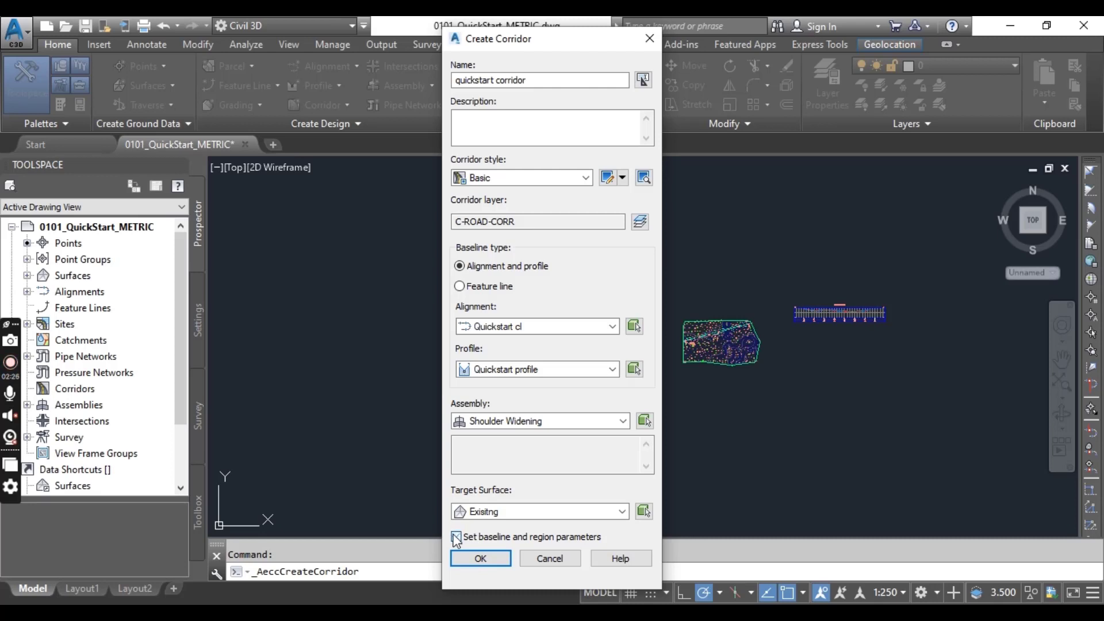
{"action": "left_click", "coordinate": [467, 560]}
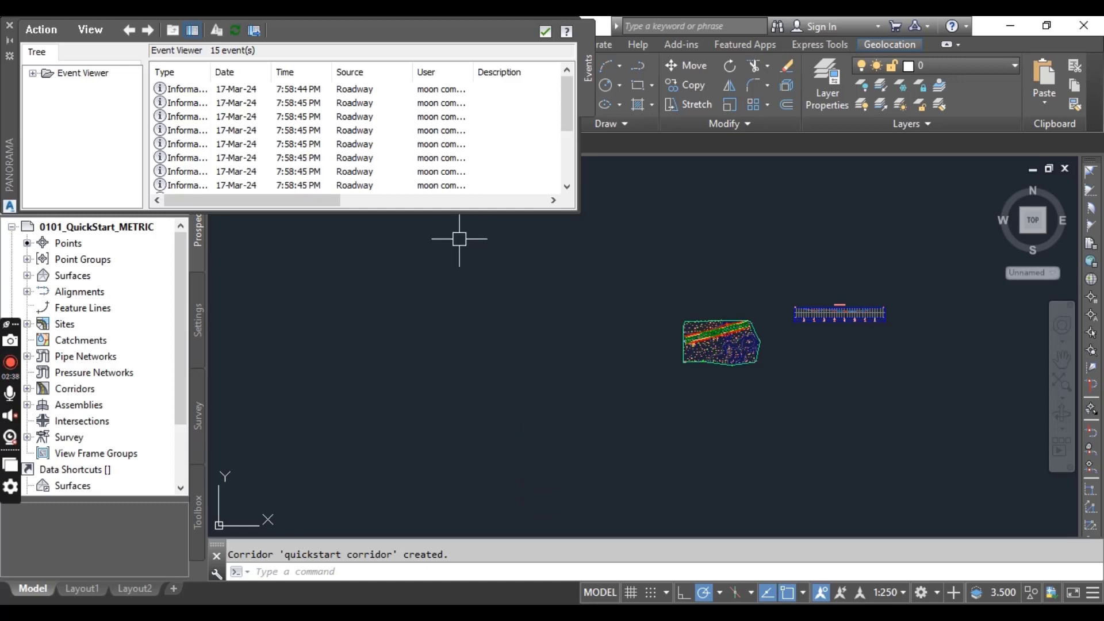
Close the Panorama event log to reveal the new quickstart corridor
{"action": "left_click", "coordinate": [546, 32]}
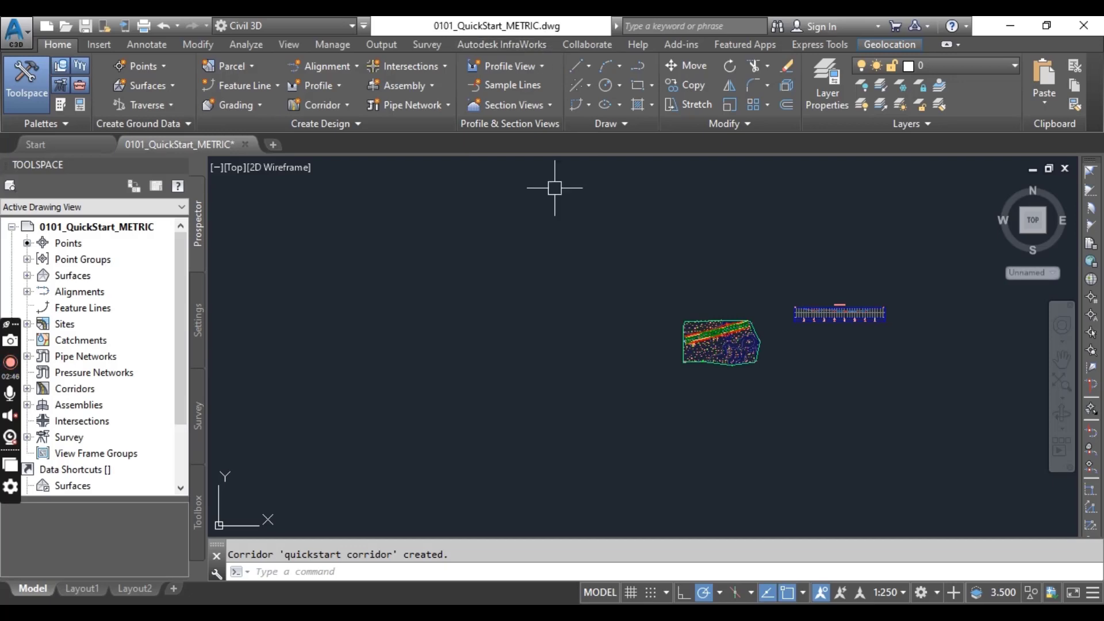
Zoom and pan along the quickstart corridor to inspect it closely over the Existing surface
{"action": "scroll", "coordinate": [715, 335], "scroll_direction": "up", "scroll_amount": 5}
{"action": "scroll", "coordinate": [690, 304], "scroll_direction": "up", "scroll_amount": 5}
{"action": "scroll", "coordinate": [562, 320], "scroll_direction": "up", "scroll_amount": 3}
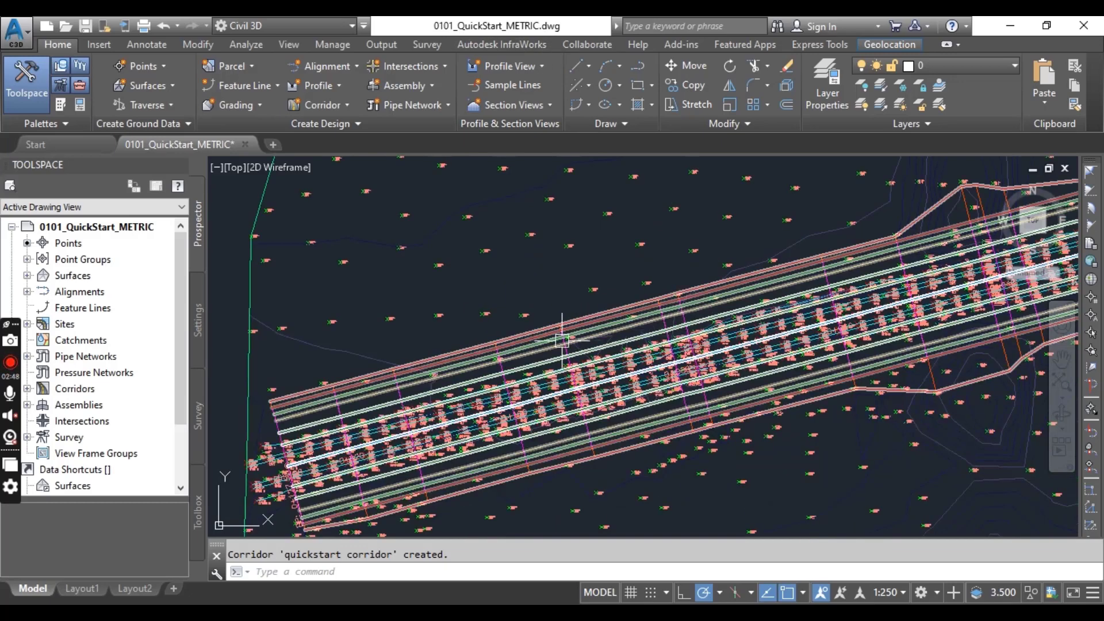
{"action": "scroll", "coordinate": [542, 335], "scroll_direction": "down", "scroll_amount": 2}
{"action": "middle_click_drag", "start_coordinate": [542, 336], "coordinate": [584, 357]}
{"action": "scroll", "coordinate": [584, 356], "scroll_direction": "up", "scroll_amount": 1}
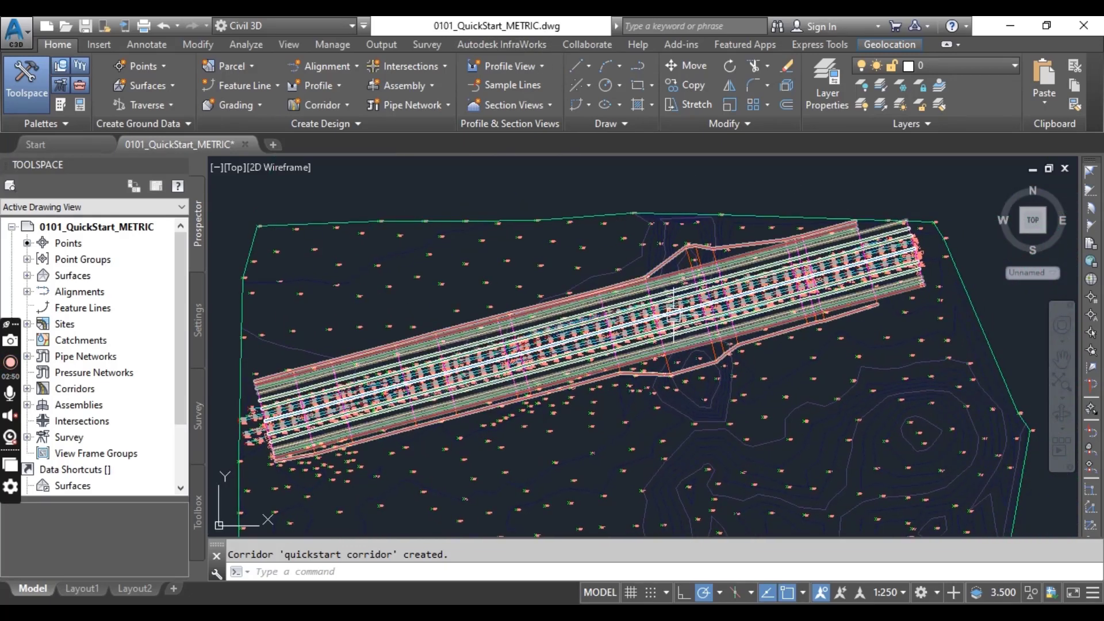
{"action": "scroll", "coordinate": [667, 304], "scroll_direction": "up", "scroll_amount": 2}
{"action": "scroll", "coordinate": [667, 305], "scroll_direction": "down", "scroll_amount": 3}
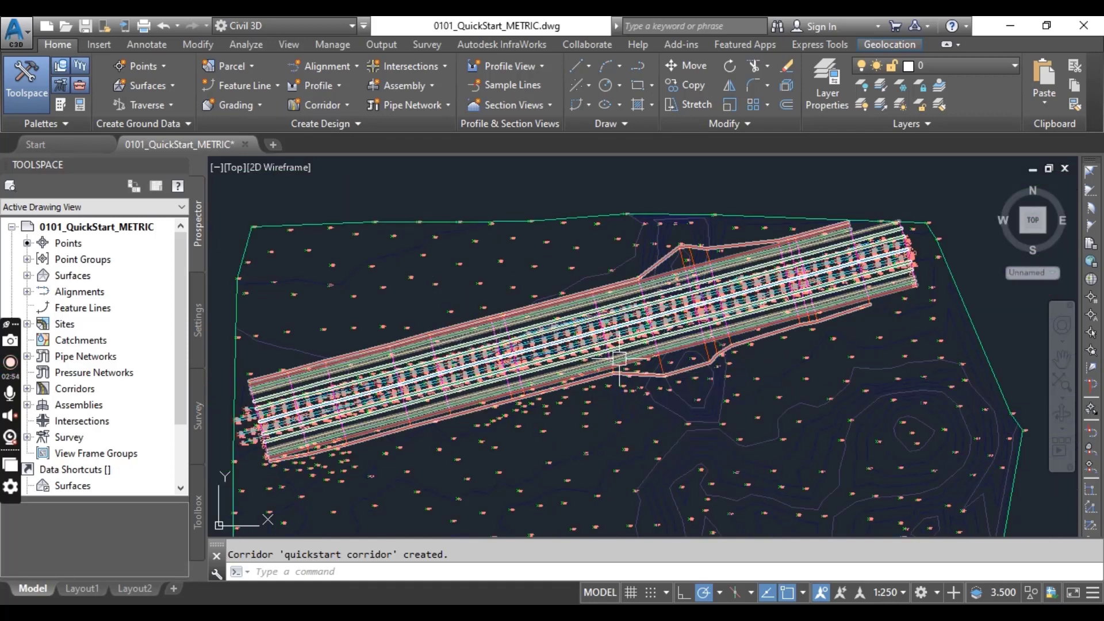
{"action": "scroll", "coordinate": [598, 361], "scroll_direction": "down", "scroll_amount": 3}
{"action": "scroll", "coordinate": [596, 353], "scroll_direction": "down", "scroll_amount": 1}
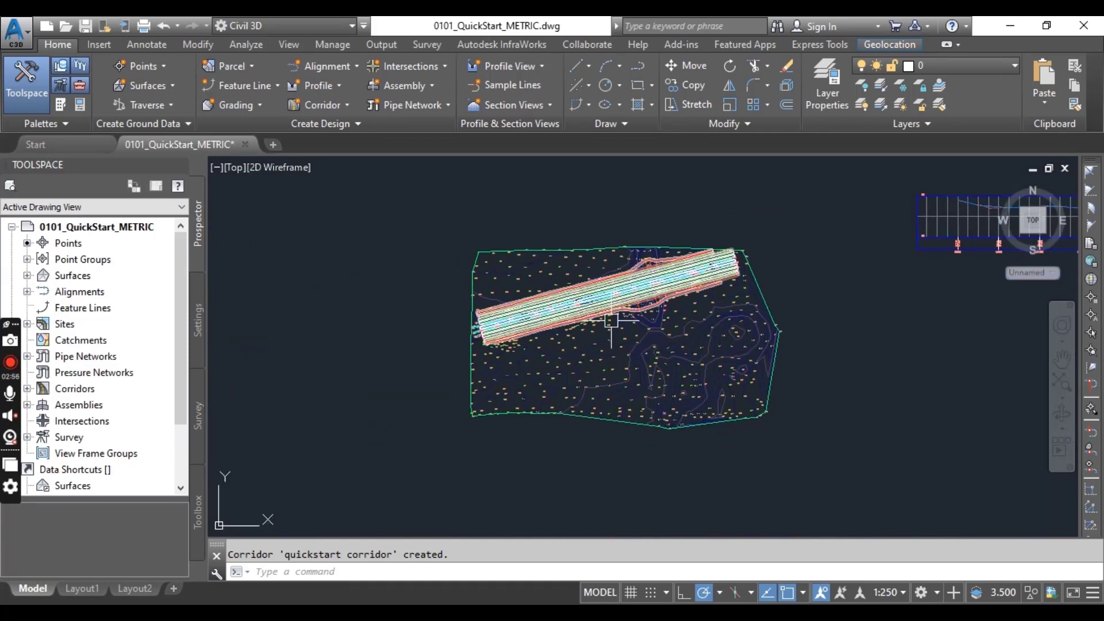
{"action": "mouse_move", "coordinate": [567, 401]}
{"action": "middle_mouse_down"}
{"action": "mouse_move", "coordinate": [574, 349]}
{"action": "mouse_move", "coordinate": [562, 338]}
{"action": "middle_mouse_up"}
{"action": "scroll", "coordinate": [567, 380], "scroll_direction": "up", "scroll_amount": 3}
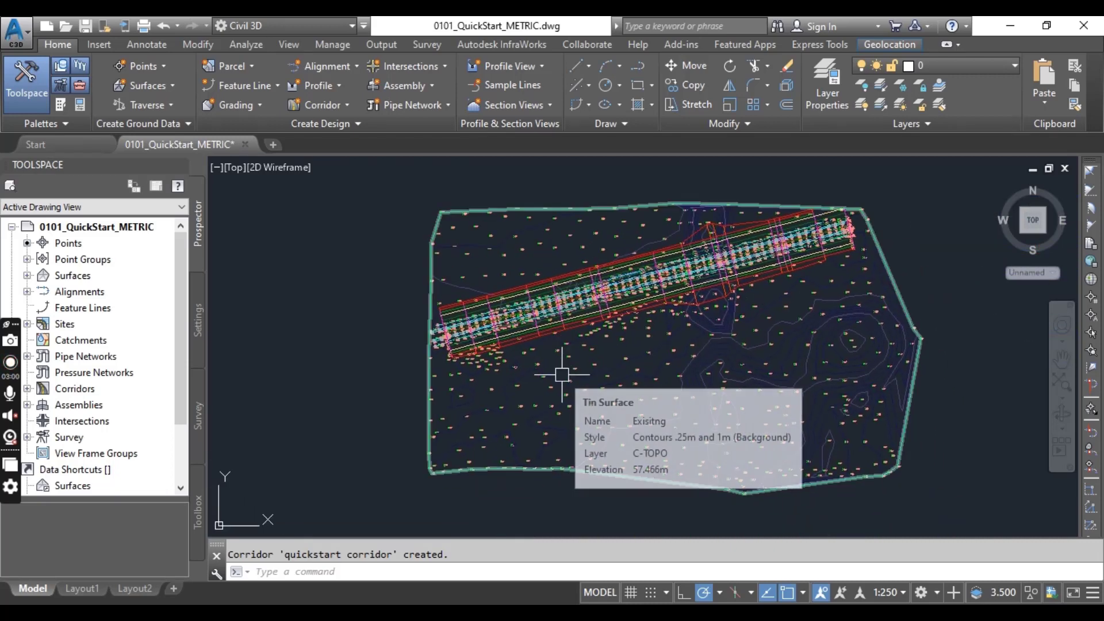